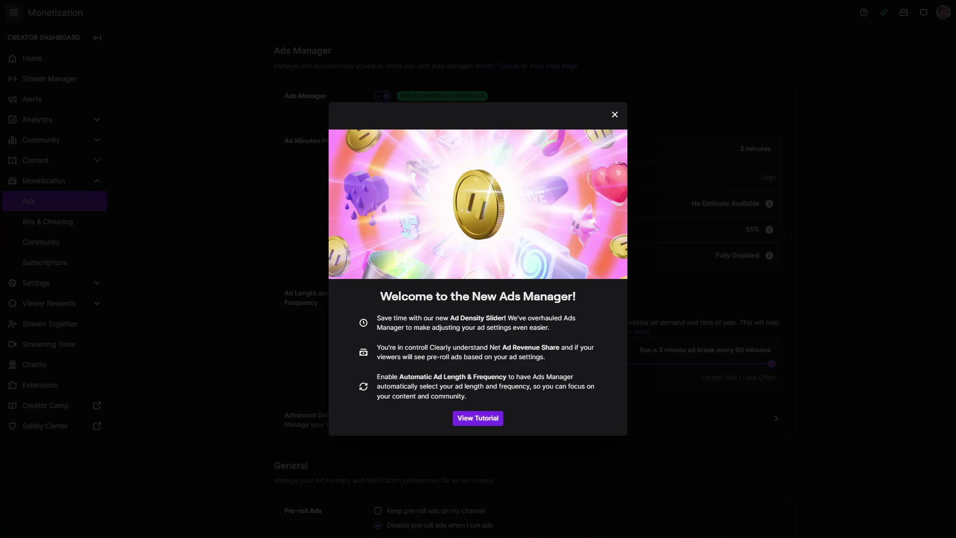
Step through the four-step Ads Manager walkthrough and finish it with Done.
{"action": "left_click", "coordinate": [478, 417]}
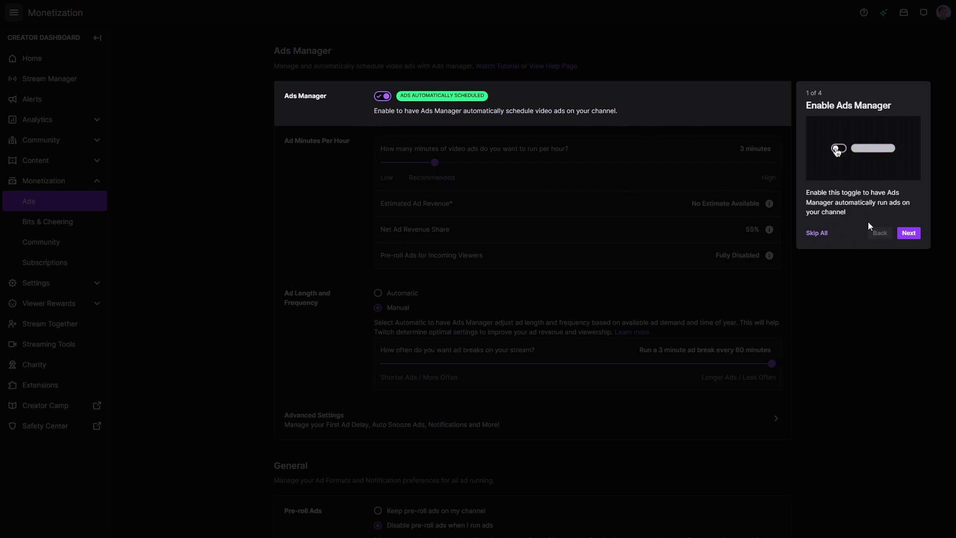
{"action": "left_click", "coordinate": [910, 233]}
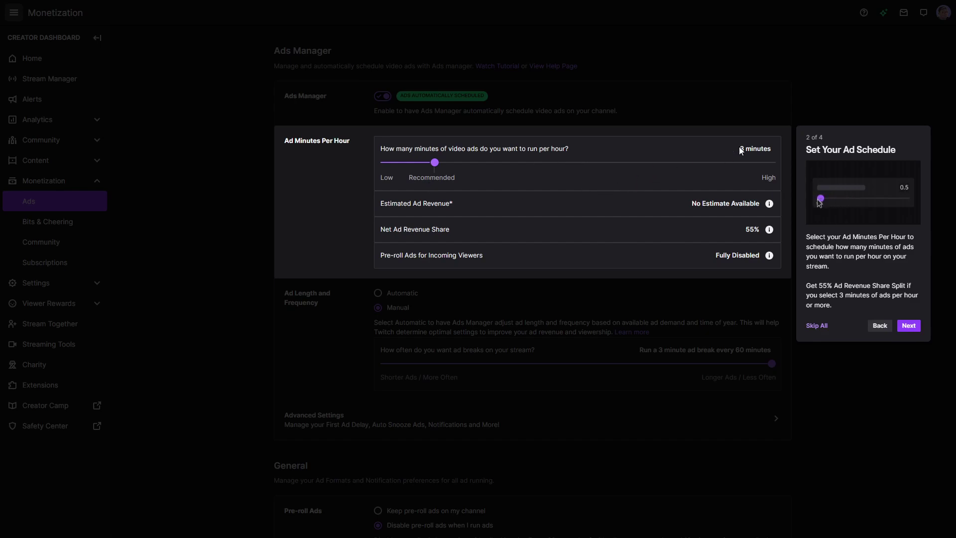
{"action": "double_click", "coordinate": [824, 286]}
{"action": "left_click", "coordinate": [909, 326]}
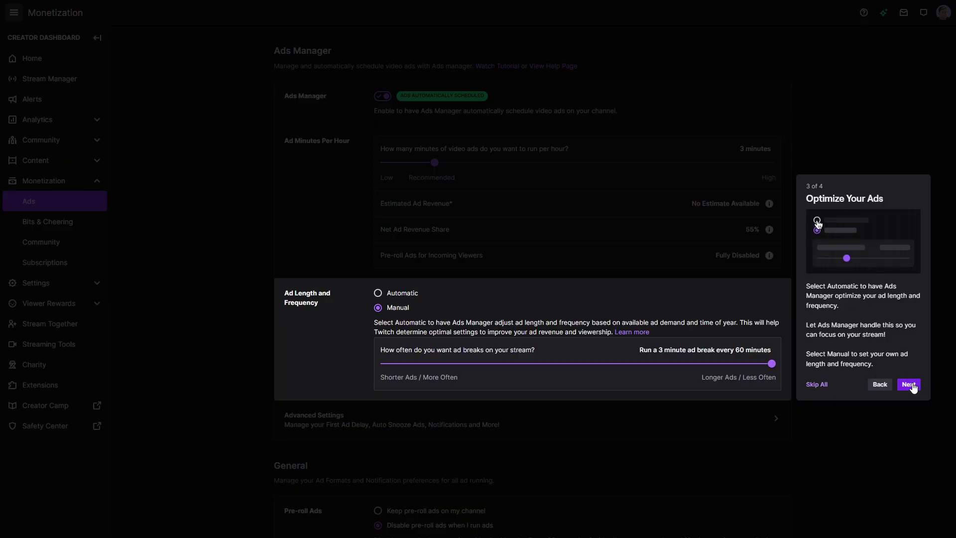
{"action": "left_click", "coordinate": [912, 387]}
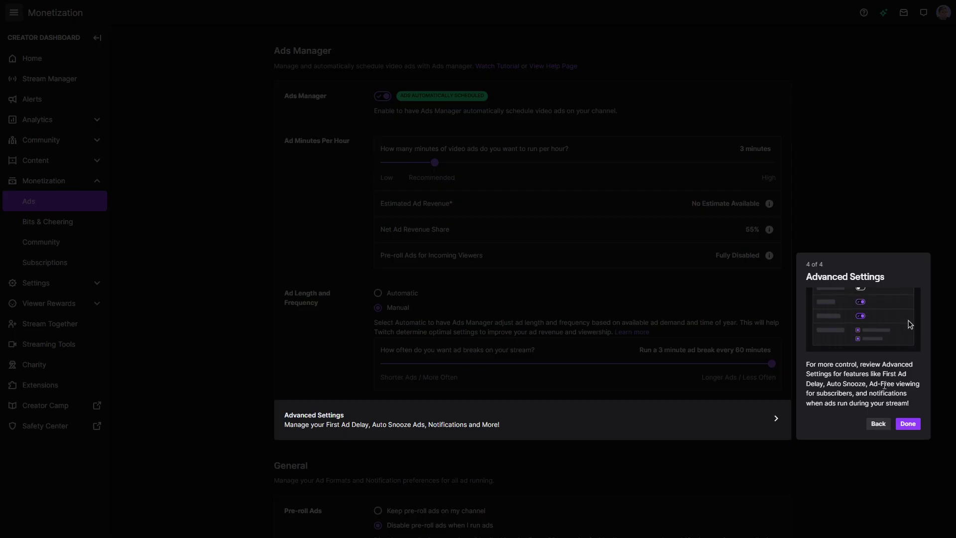
{"action": "left_click", "coordinate": [907, 424]}
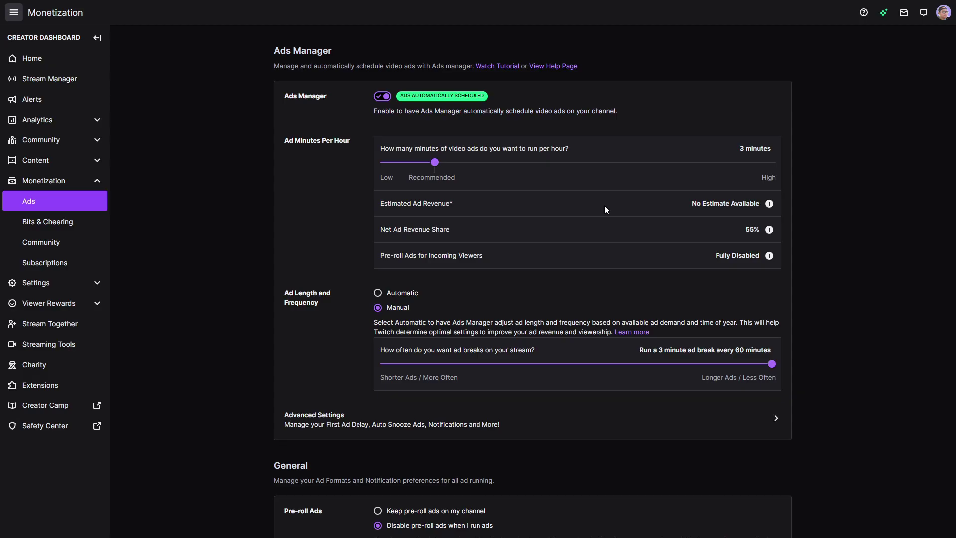
{"action": "mouse_move", "coordinate": [769, 204]}
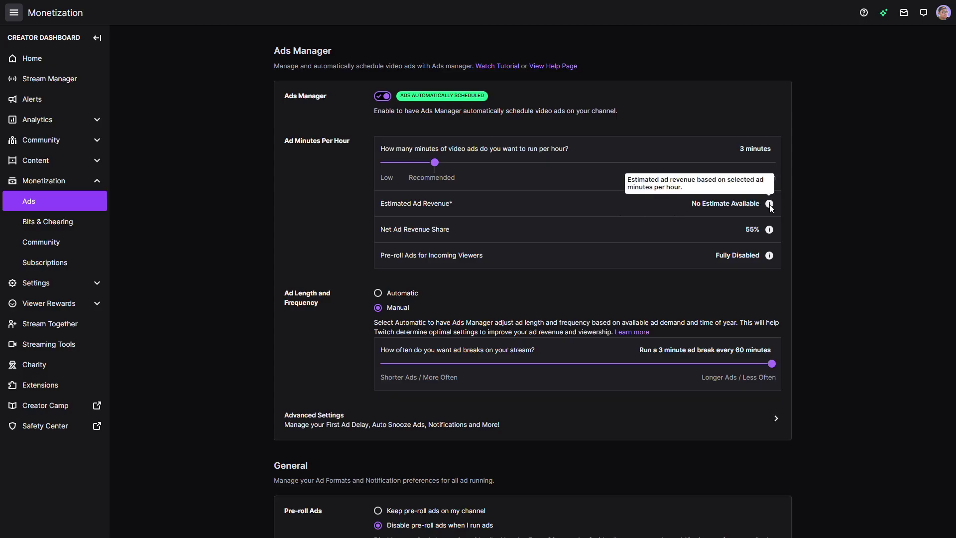
Drag the Manual frequency slider fully left to 0.5-minute breaks every 10 minutes, reviewing revenue share and pre-roll status.
{"action": "double_click", "coordinate": [750, 229]}
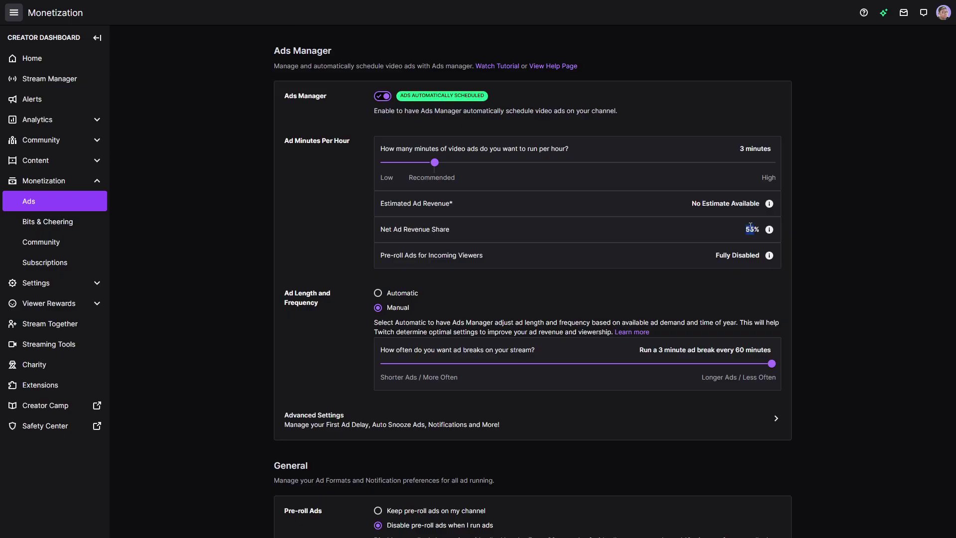
{"action": "left_click", "coordinate": [749, 231]}
{"action": "left_click_drag", "start_coordinate": [711, 254], "coordinate": [767, 258]}
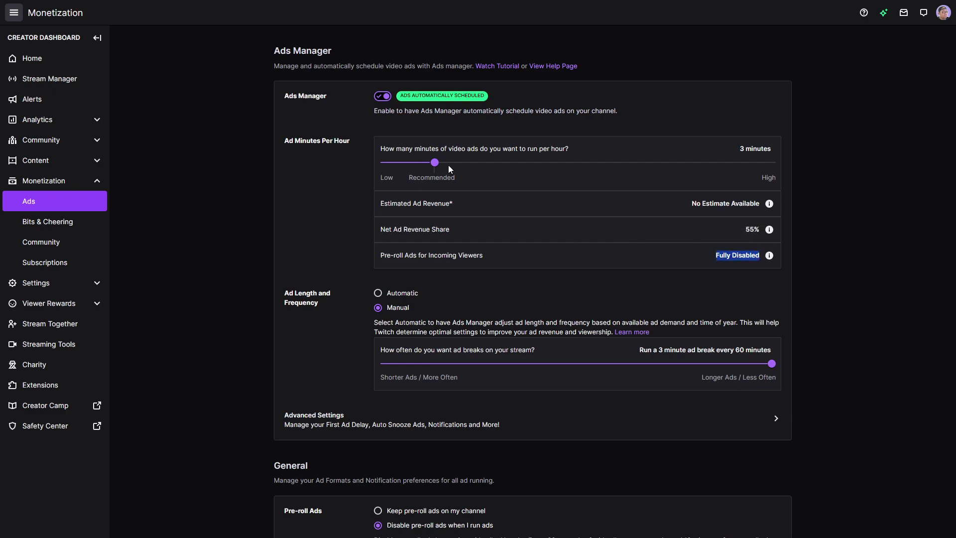
{"action": "mouse_move", "coordinate": [433, 165]}
{"action": "left_mouse_down"}
{"action": "mouse_move", "coordinate": [383, 166]}
{"action": "mouse_move", "coordinate": [435, 164]}
{"action": "left_mouse_up"}
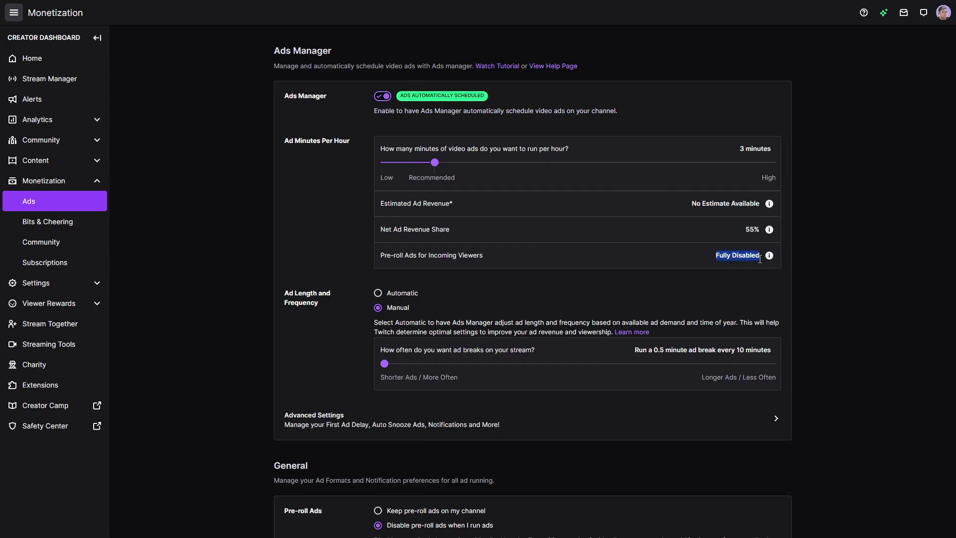
{"action": "left_click_drag", "start_coordinate": [739, 148], "coordinate": [777, 156]}
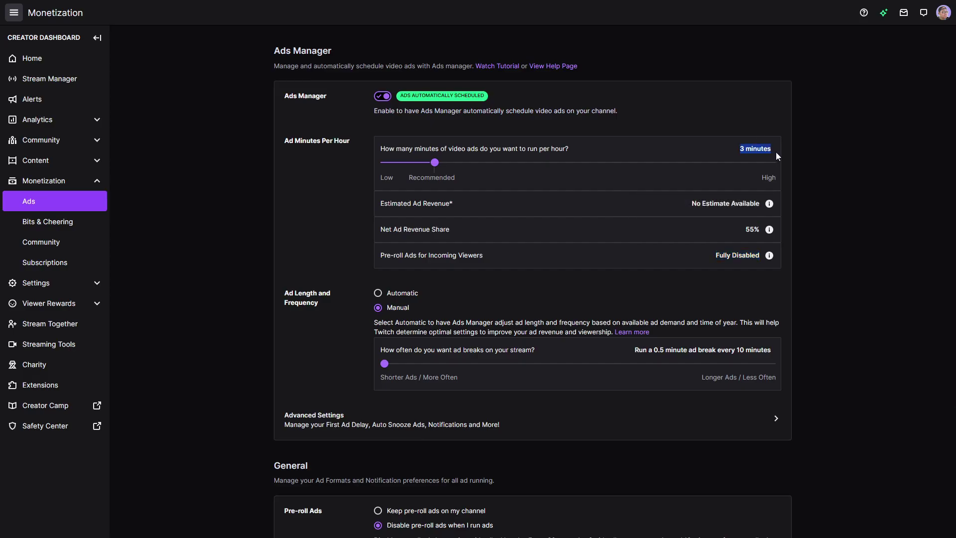
{"action": "left_click_drag", "start_coordinate": [716, 260], "coordinate": [761, 258]}
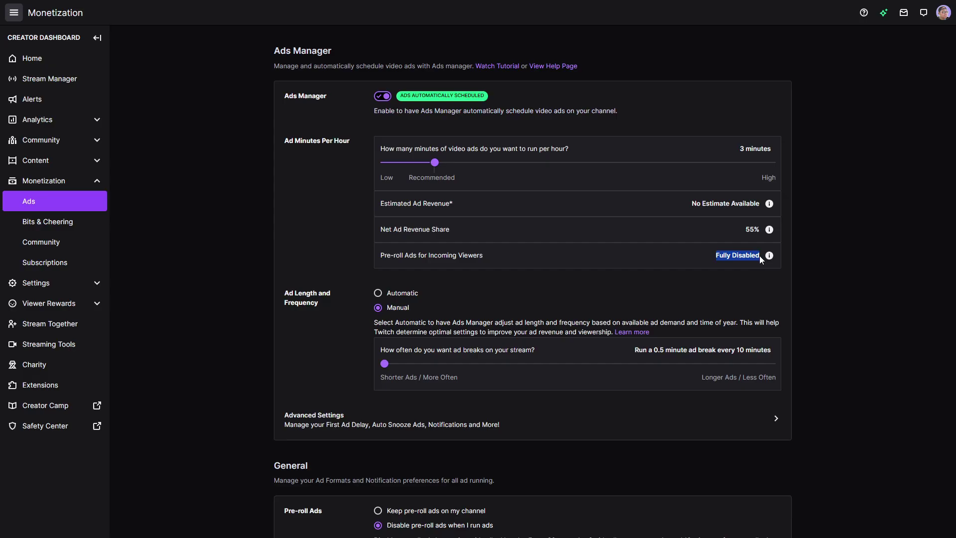
Try Automatic scheduling, return to Manual and set 3-minute breaks every 60 minutes.
{"action": "left_click", "coordinate": [742, 295]}
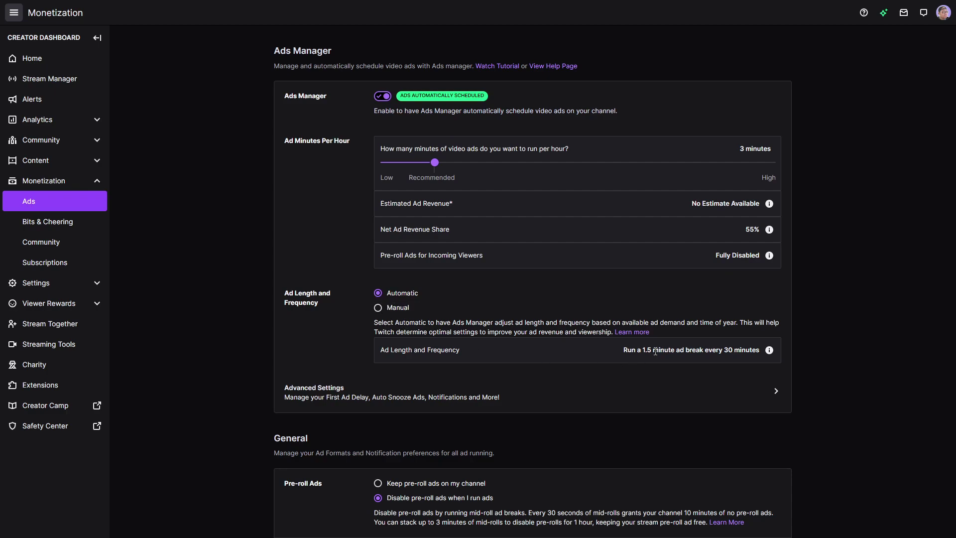
{"action": "left_click_drag", "start_coordinate": [624, 351], "coordinate": [760, 354]}
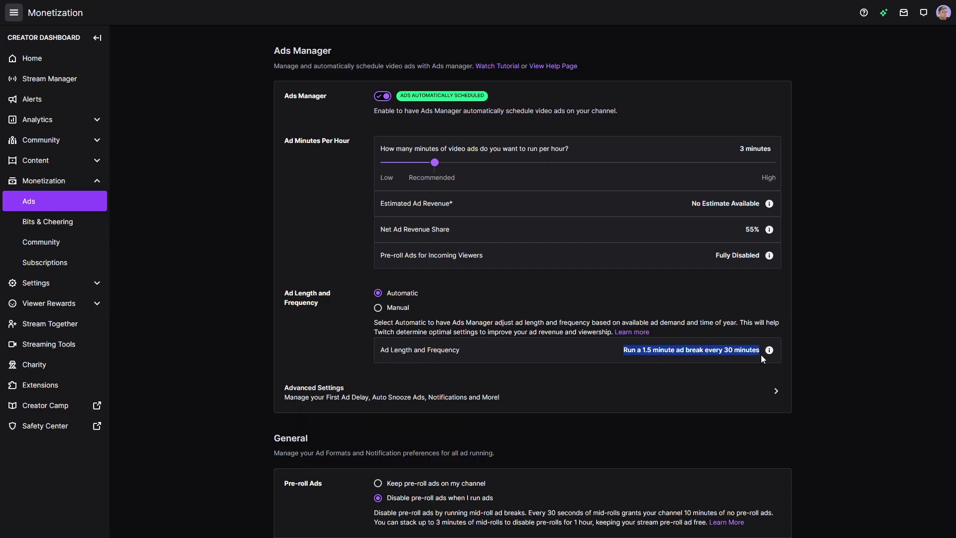
{"action": "left_click_drag", "start_coordinate": [839, 329], "coordinate": [833, 331]}
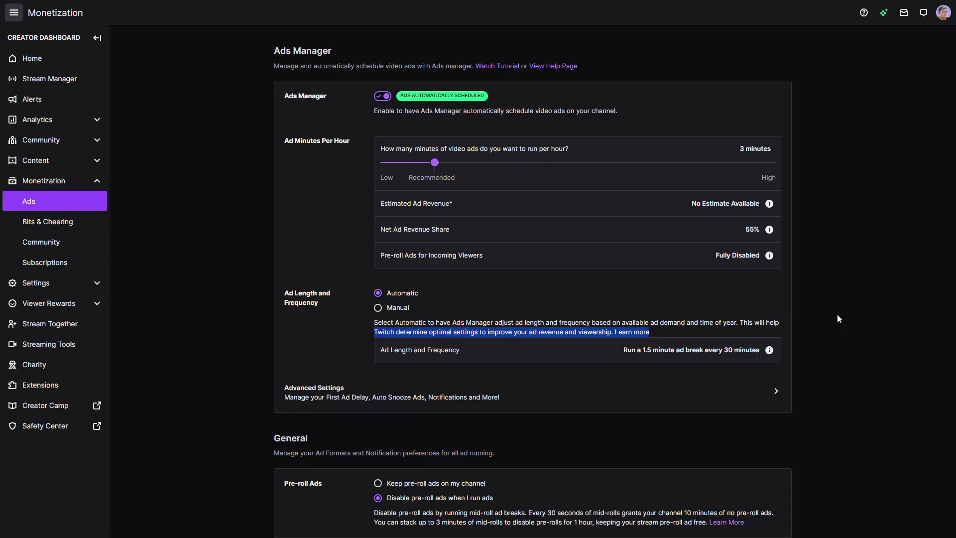
{"action": "left_click", "coordinate": [378, 307]}
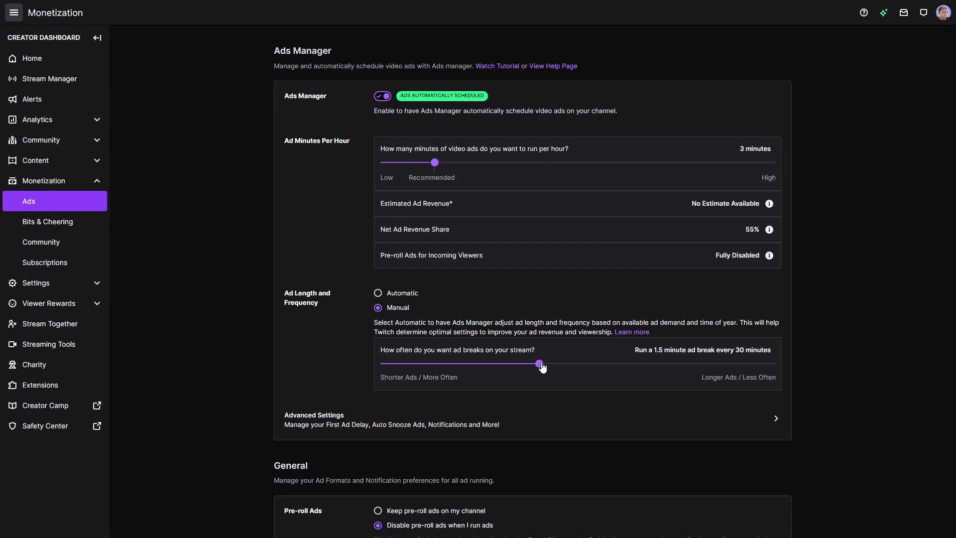
{"action": "left_click_drag", "start_coordinate": [541, 365], "coordinate": [771, 364]}
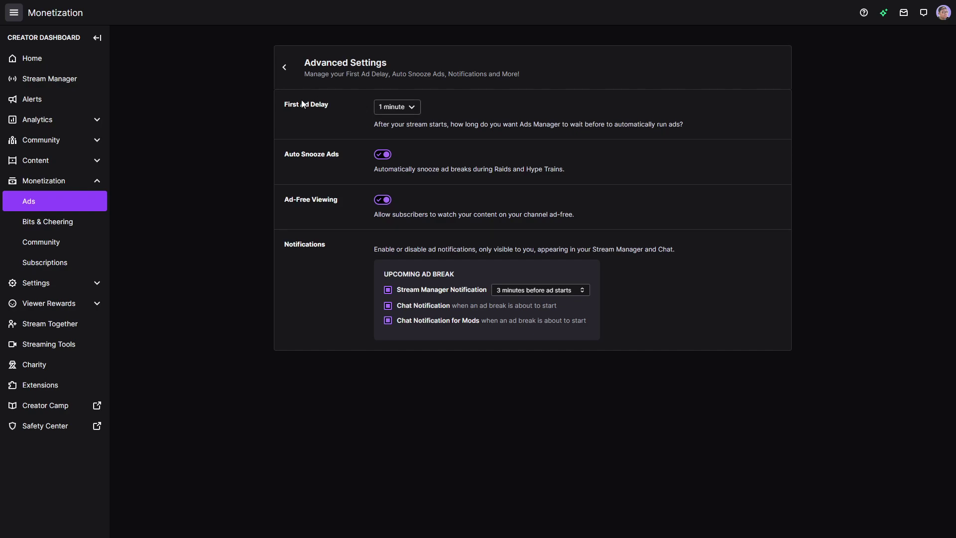
Set the First Ad Delay in Advanced Settings to 5 minutes.
{"action": "left_click", "coordinate": [393, 106]}
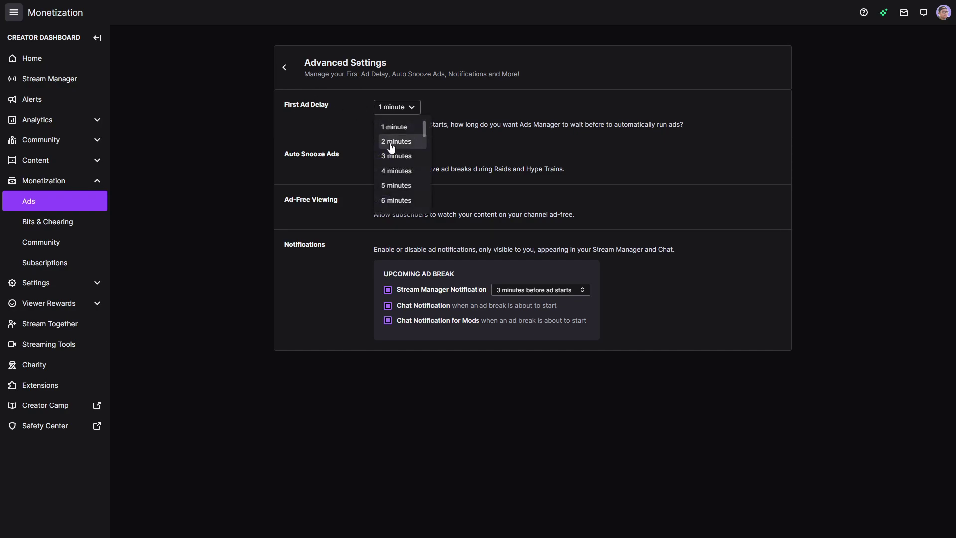
{"action": "left_click", "coordinate": [484, 125]}
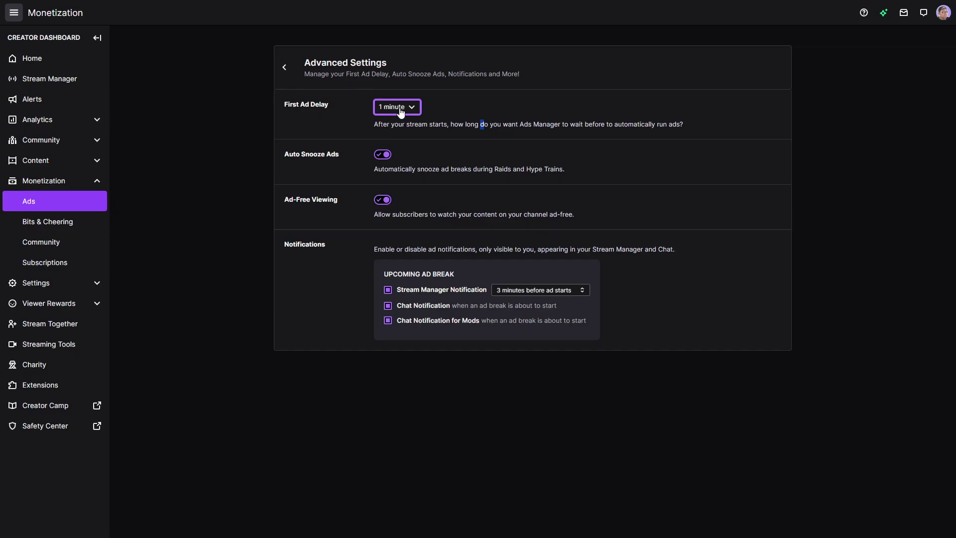
{"action": "left_click", "coordinate": [402, 110]}
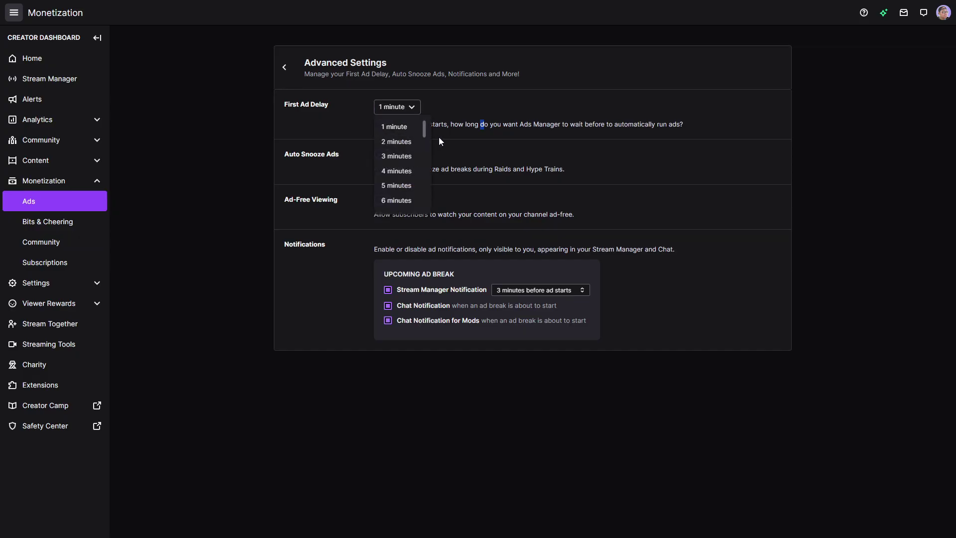
{"action": "left_click", "coordinate": [467, 123]}
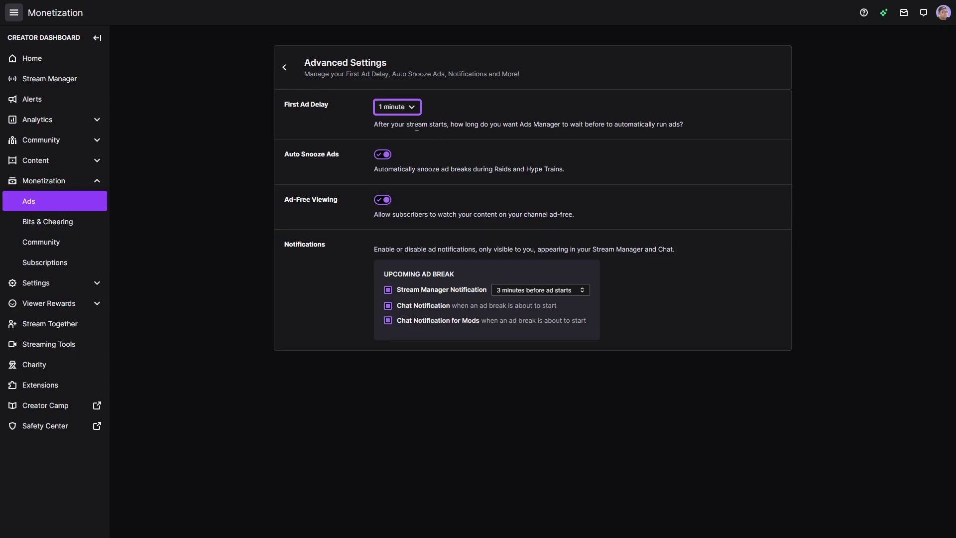
{"action": "left_click", "coordinate": [410, 109]}
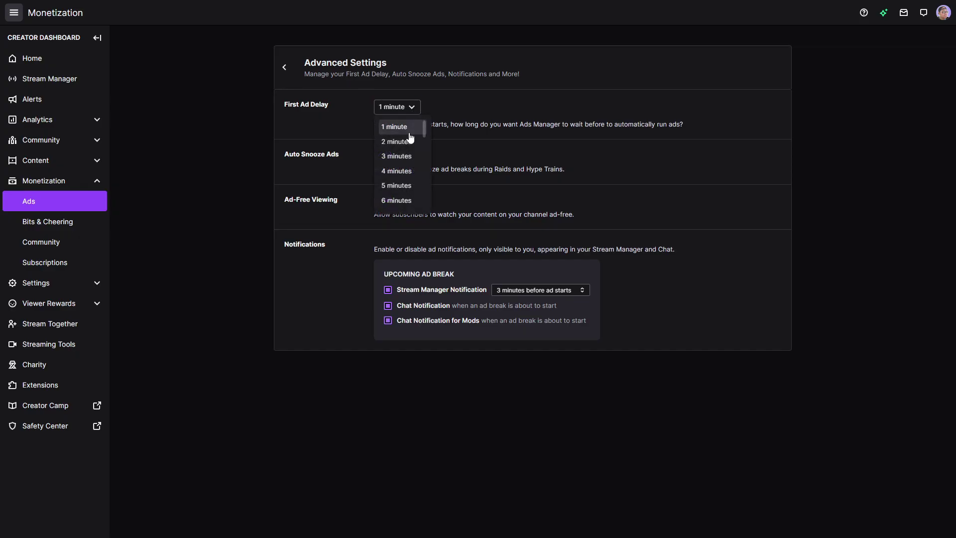
{"action": "left_click", "coordinate": [409, 128]}
{"action": "left_click", "coordinate": [407, 107]}
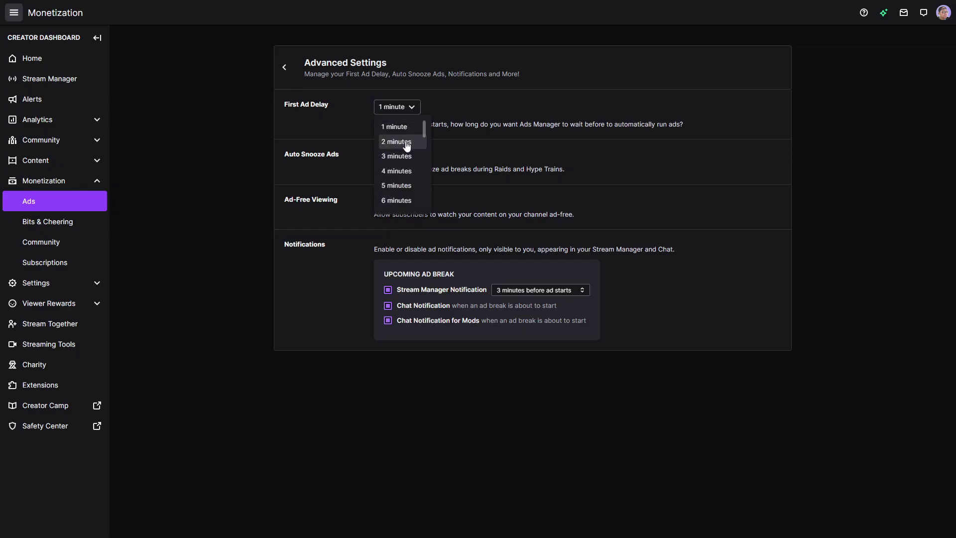
{"action": "left_click", "coordinate": [407, 146]}
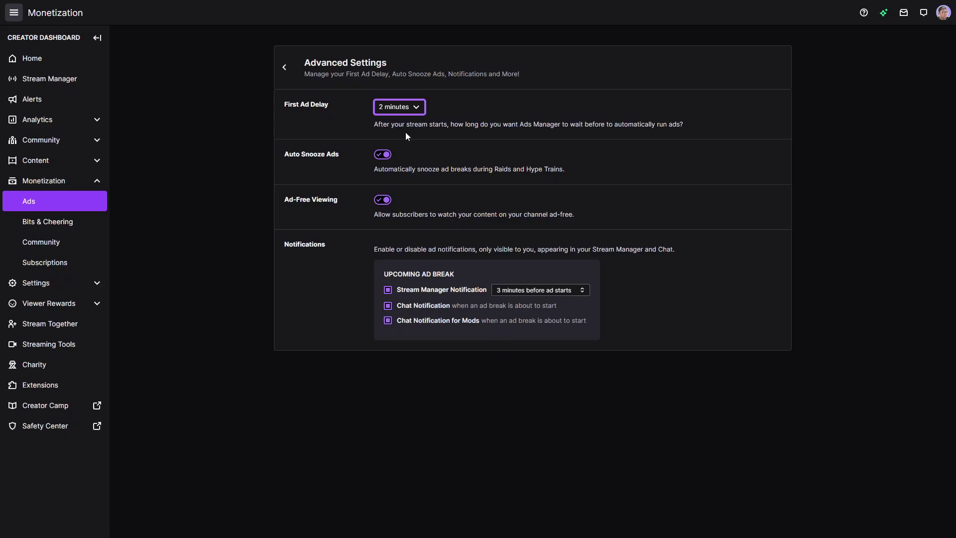
{"action": "left_click", "coordinate": [409, 107]}
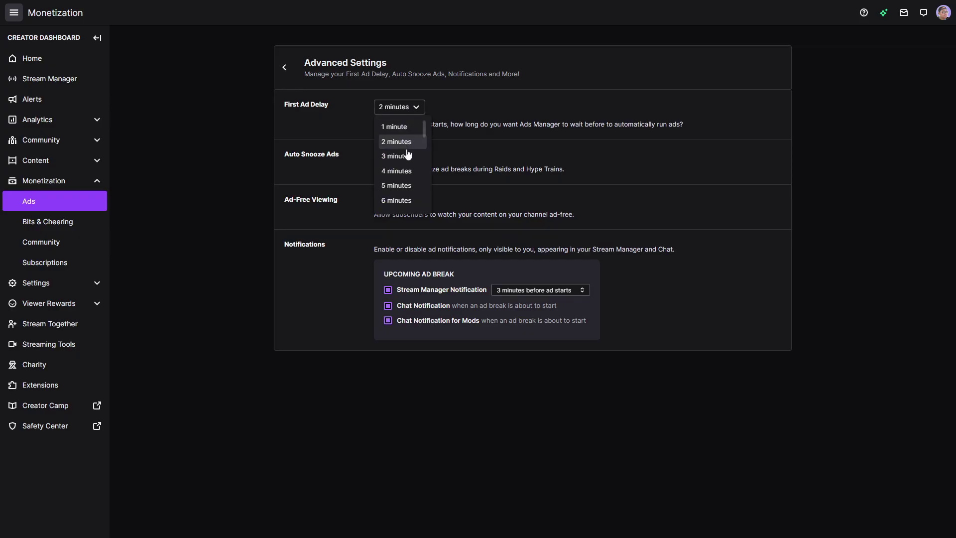
{"action": "left_click", "coordinate": [395, 185]}
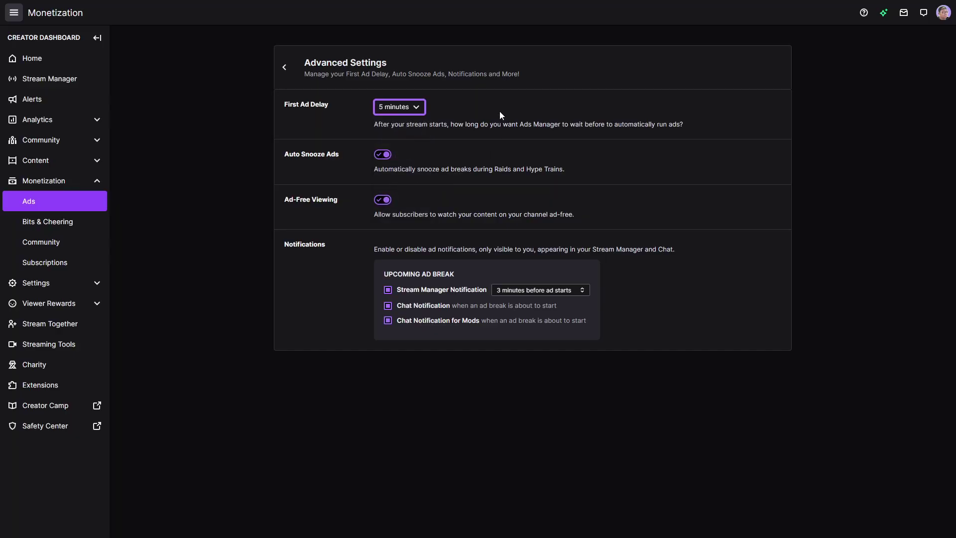
{"action": "left_click", "coordinate": [499, 112]}
Review the Auto Snooze, ad-free viewing and Notifications descriptions.
{"action": "left_click_drag", "start_coordinate": [285, 158], "coordinate": [340, 159]}
{"action": "mouse_move", "coordinate": [432, 169]}
{"action": "left_mouse_down"}
{"action": "mouse_move", "coordinate": [588, 167]}
{"action": "mouse_move", "coordinate": [371, 184]}
{"action": "left_mouse_up"}
{"action": "left_click", "coordinate": [568, 173]}
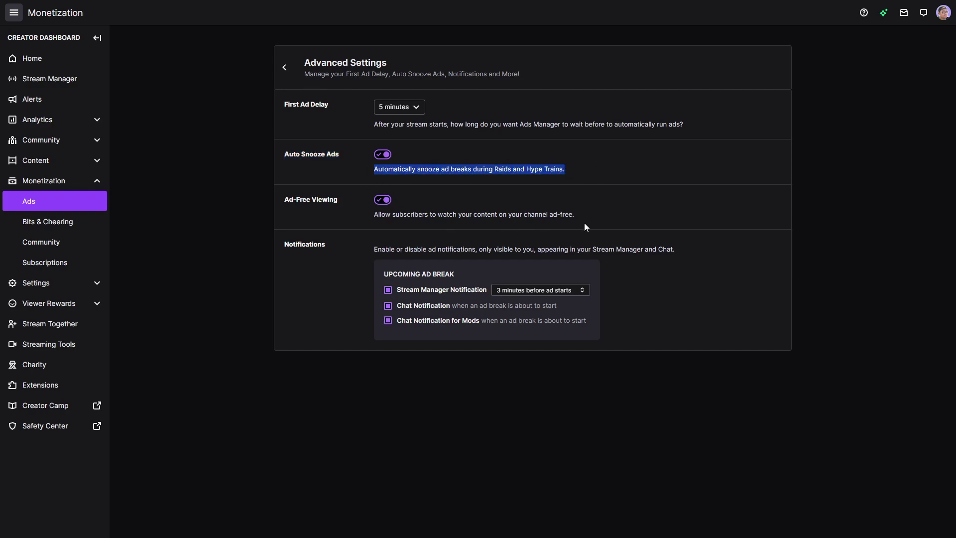
{"action": "left_click_drag", "start_coordinate": [575, 214], "coordinate": [374, 215]}
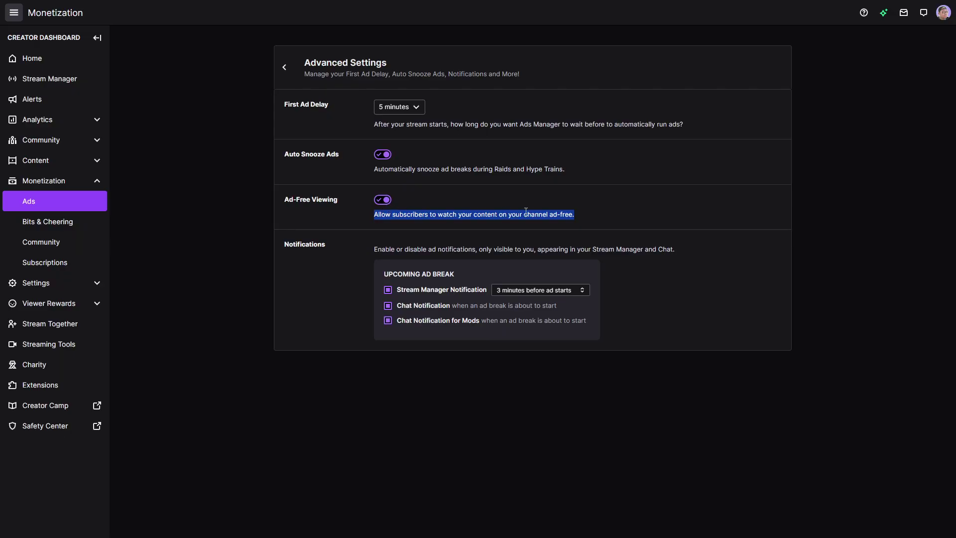
{"action": "left_click", "coordinate": [583, 214]}
{"action": "mouse_move", "coordinate": [575, 214]}
{"action": "left_mouse_down"}
{"action": "mouse_move", "coordinate": [362, 235]}
{"action": "mouse_move", "coordinate": [361, 211]}
{"action": "left_mouse_up"}
{"action": "double_click", "coordinate": [414, 214]}
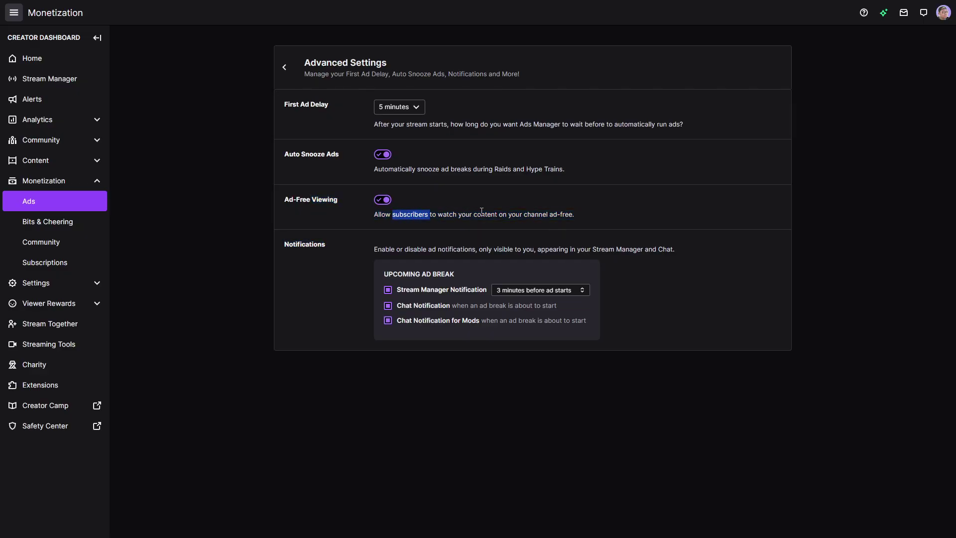
{"action": "left_click", "coordinate": [574, 218]}
Set the Stream Manager Notification to 5 minutes before ad starts.
{"action": "left_click", "coordinate": [582, 290]}
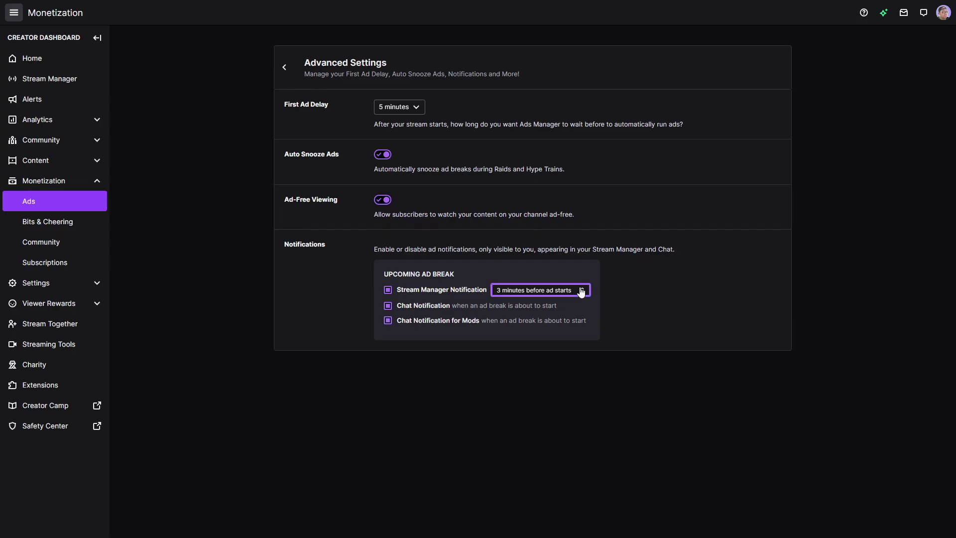
{"action": "left_click", "coordinate": [574, 328]}
{"action": "left_click", "coordinate": [641, 317]}
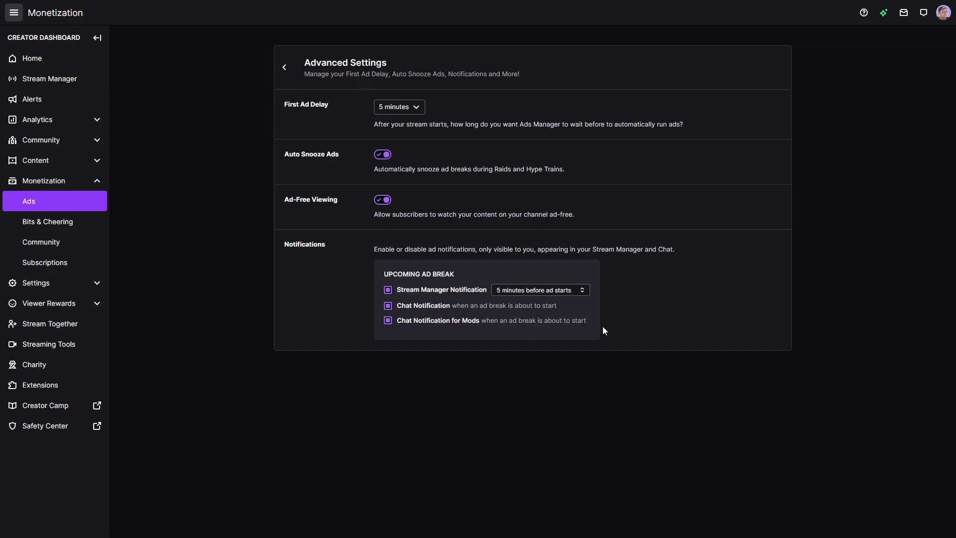
Go back from Advanced Settings to the main ads page and review the 55% revenue share.
{"action": "left_click", "coordinate": [283, 68]}
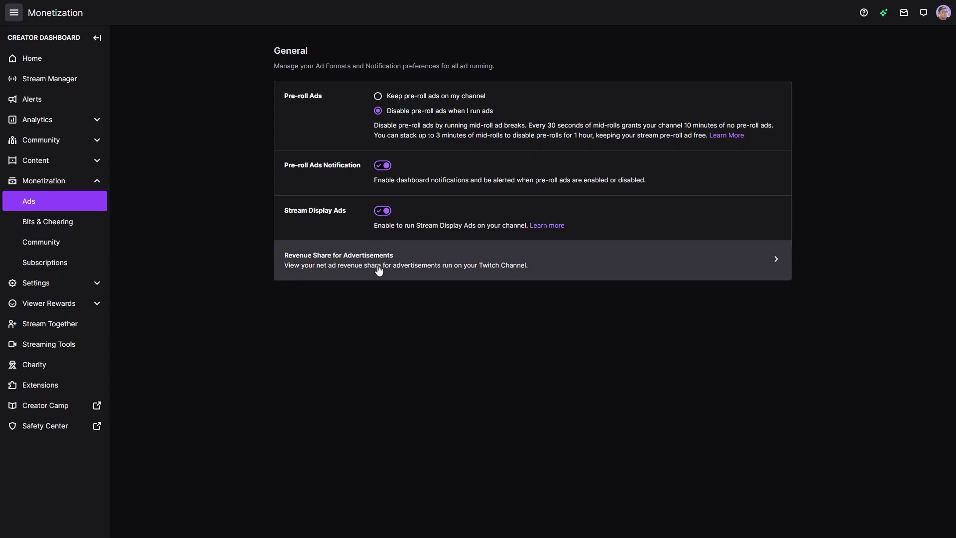
{"action": "scroll", "coordinate": [397, 280], "scroll_direction": "up", "scroll_amount": 6}
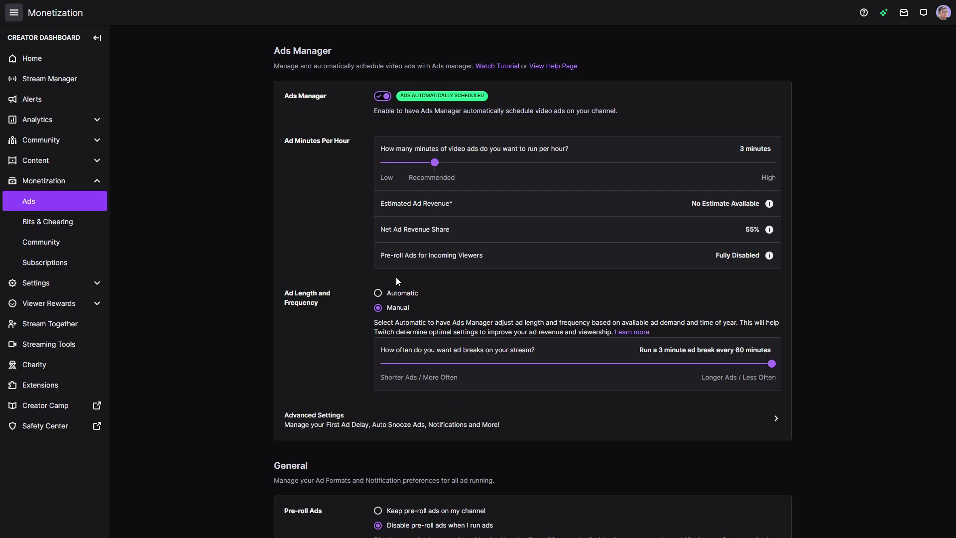
{"action": "left_click_drag", "start_coordinate": [759, 230], "coordinate": [746, 230]}
{"action": "left_click_drag", "start_coordinate": [753, 229], "coordinate": [746, 229]}
{"action": "left_click", "coordinate": [839, 266]}
{"action": "scroll", "coordinate": [816, 338], "scroll_direction": "down", "scroll_amount": 3}
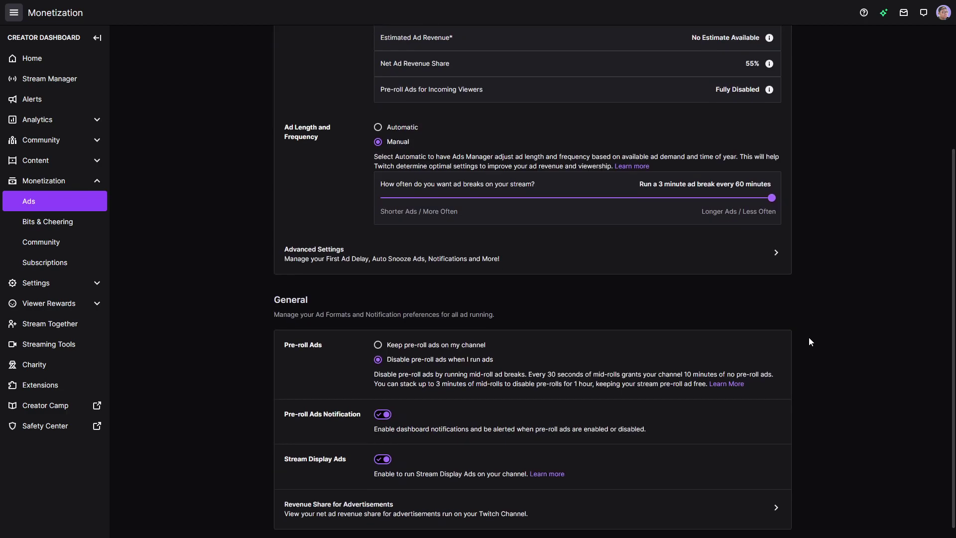
{"action": "scroll", "coordinate": [809, 337], "scroll_direction": "down", "scroll_amount": 1}
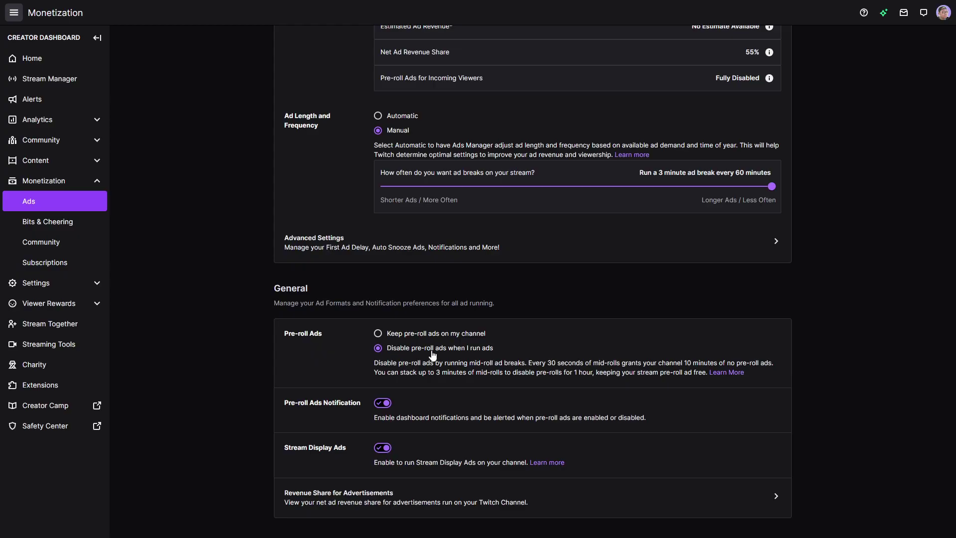
{"action": "scroll", "coordinate": [494, 148], "scroll_direction": "up", "scroll_amount": 1}
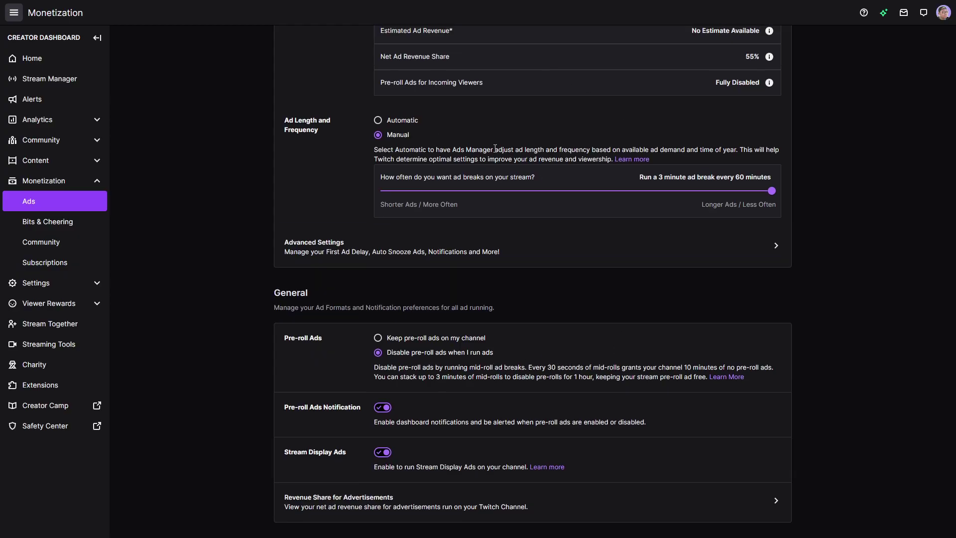
{"action": "scroll", "coordinate": [523, 207], "scroll_direction": "up", "scroll_amount": 4}
{"action": "scroll", "coordinate": [523, 207], "scroll_direction": "down", "scroll_amount": 4}
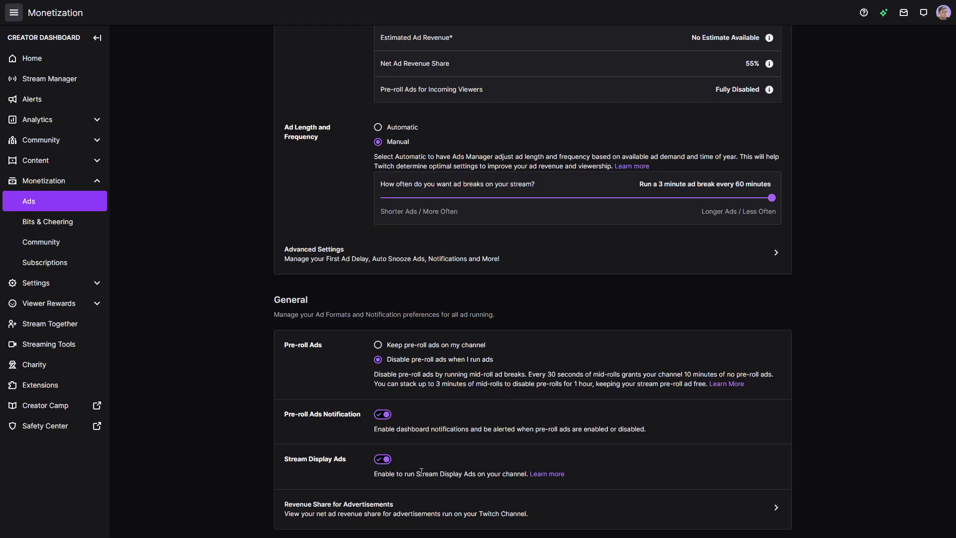
In Advanced Settings, set the First Ad Delay to 1 minute and confirm it stays.
{"action": "left_click", "coordinate": [325, 254]}
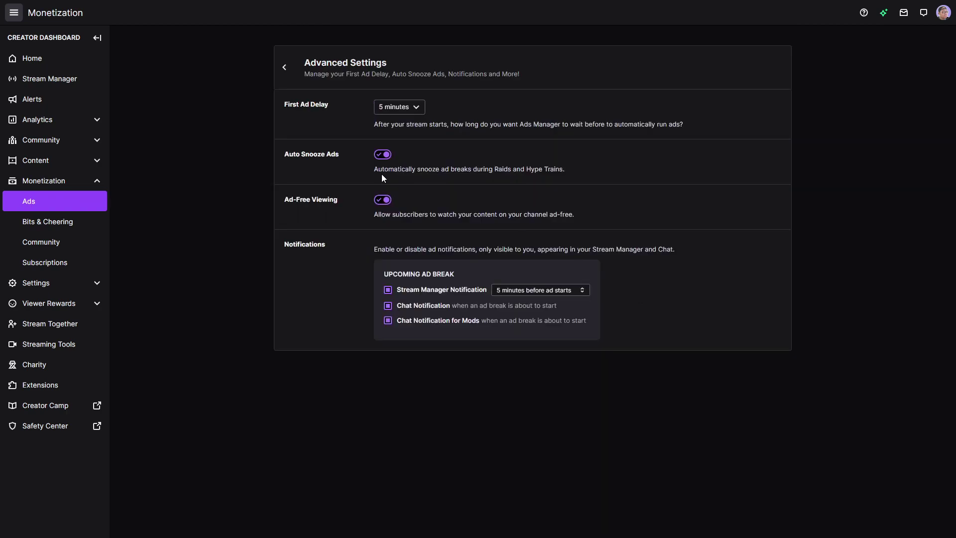
{"action": "left_click", "coordinate": [400, 109]}
{"action": "left_click", "coordinate": [400, 110]}
{"action": "left_click", "coordinate": [401, 110]}
{"action": "left_click", "coordinate": [400, 109]}
{"action": "left_click", "coordinate": [388, 126]}
{"action": "left_click", "coordinate": [388, 111]}
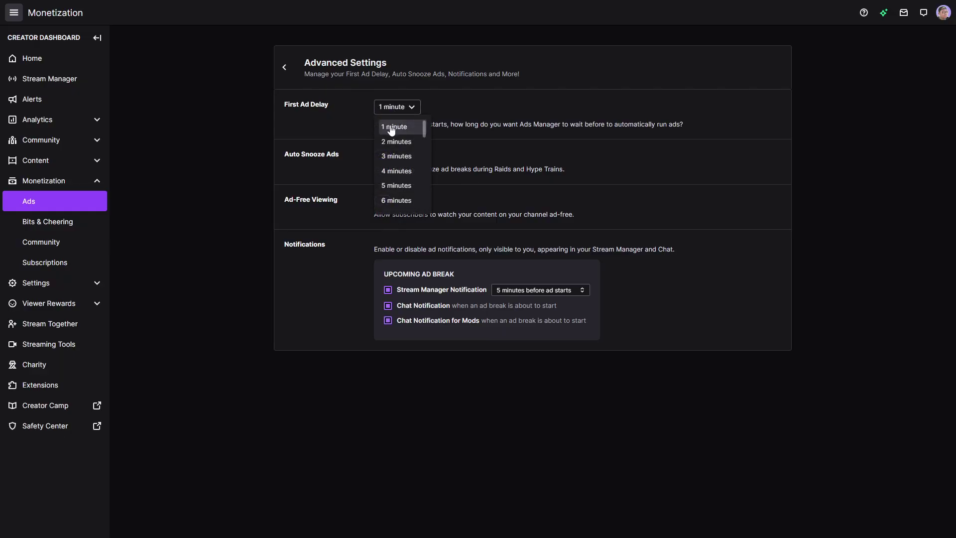
{"action": "left_click", "coordinate": [392, 109]}
{"action": "left_click", "coordinate": [396, 108]}
{"action": "left_click", "coordinate": [392, 125]}
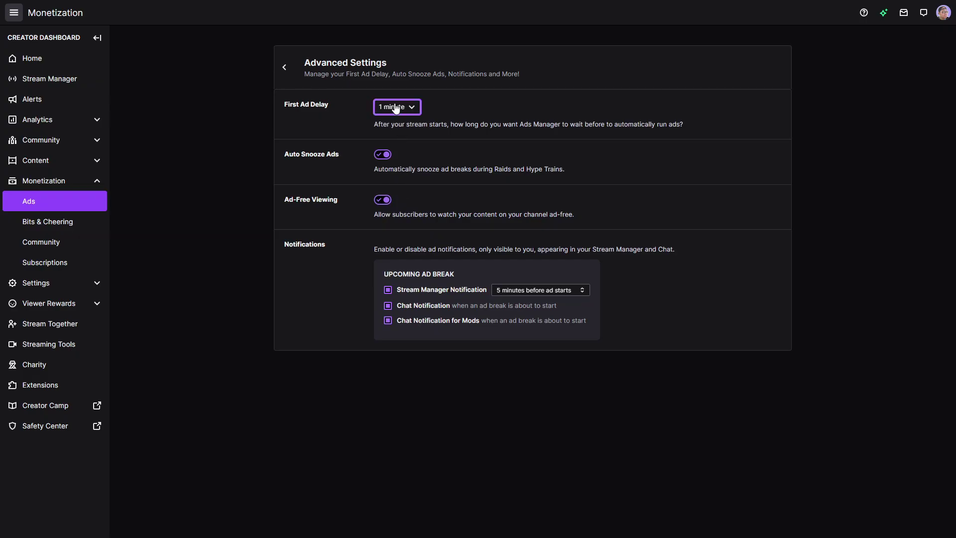
{"action": "left_click", "coordinate": [396, 109]}
{"action": "left_click_drag", "start_coordinate": [575, 167], "coordinate": [332, 181]}
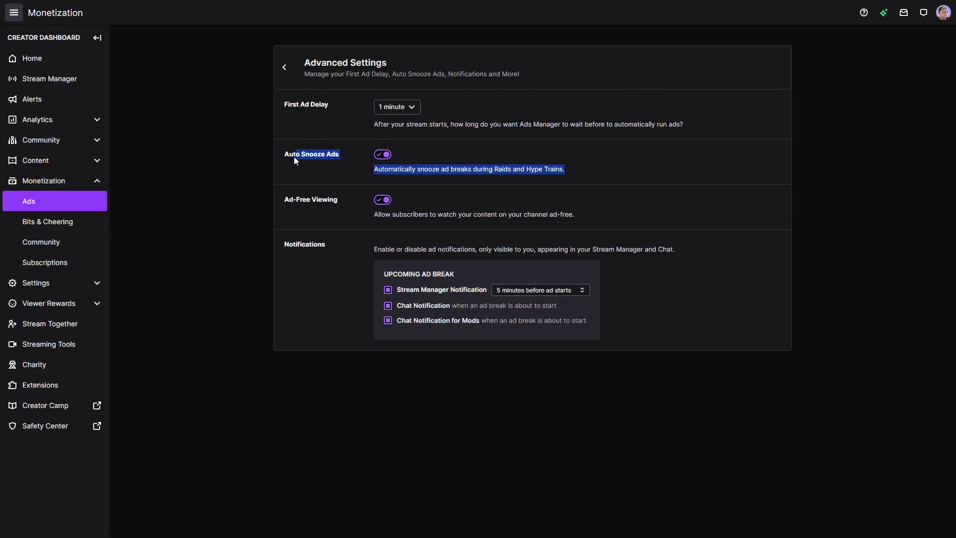
{"action": "left_click", "coordinate": [483, 155]}
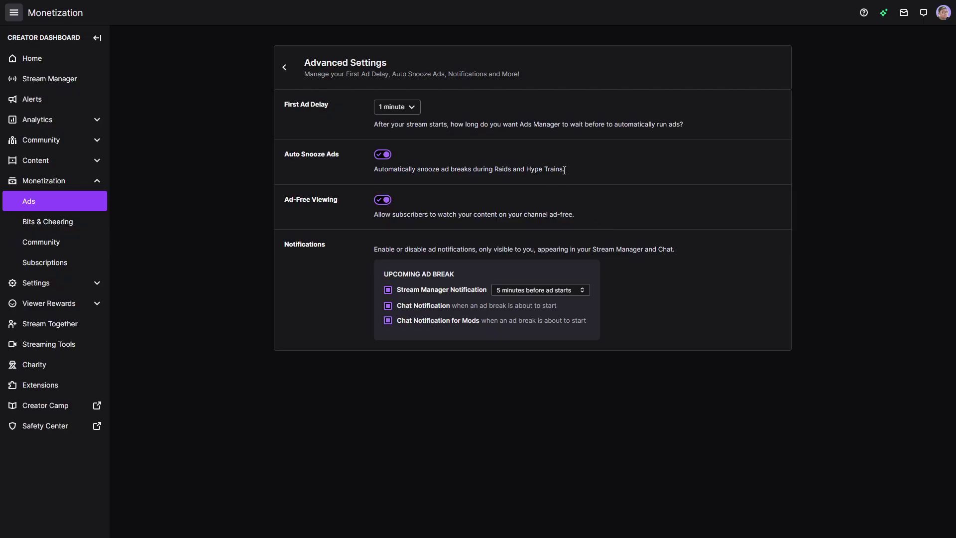
{"action": "left_click_drag", "start_coordinate": [566, 169], "coordinate": [473, 174]}
{"action": "left_click", "coordinate": [498, 166]}
{"action": "double_click", "coordinate": [499, 167]}
{"action": "left_click", "coordinate": [499, 167]}
{"action": "double_click", "coordinate": [500, 166]}
{"action": "left_click", "coordinate": [499, 170]}
{"action": "left_click_drag", "start_coordinate": [498, 169], "coordinate": [515, 169]}
{"action": "left_click", "coordinate": [490, 169]}
{"action": "double_click", "coordinate": [496, 169]}
{"action": "left_click", "coordinate": [578, 215]}
Return via the sidebar Ads item to the Ads Manager page and review its settings.
{"action": "left_click", "coordinate": [85, 201]}
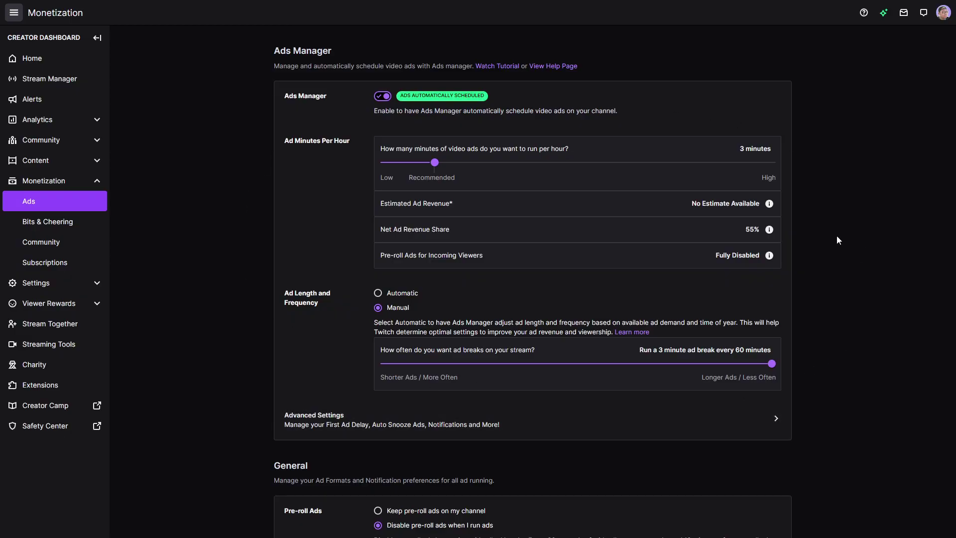
{"action": "scroll", "coordinate": [769, 348], "scroll_direction": "down", "scroll_amount": 5}
{"action": "scroll", "coordinate": [841, 325], "scroll_direction": "up", "scroll_amount": 2}
{"action": "scroll", "coordinate": [836, 311], "scroll_direction": "up", "scroll_amount": 3}
{"action": "triple_click", "coordinate": [823, 317]}
{"action": "left_click", "coordinate": [822, 317]}
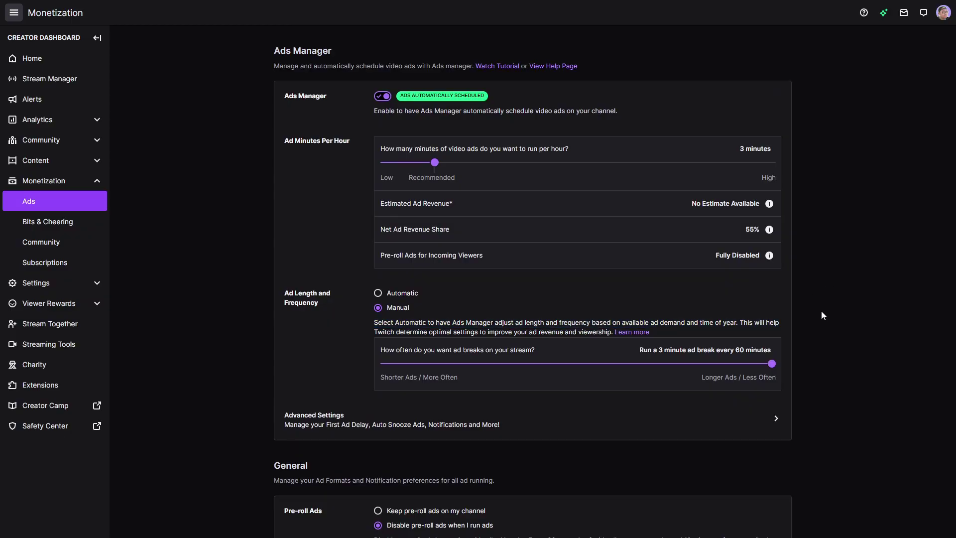